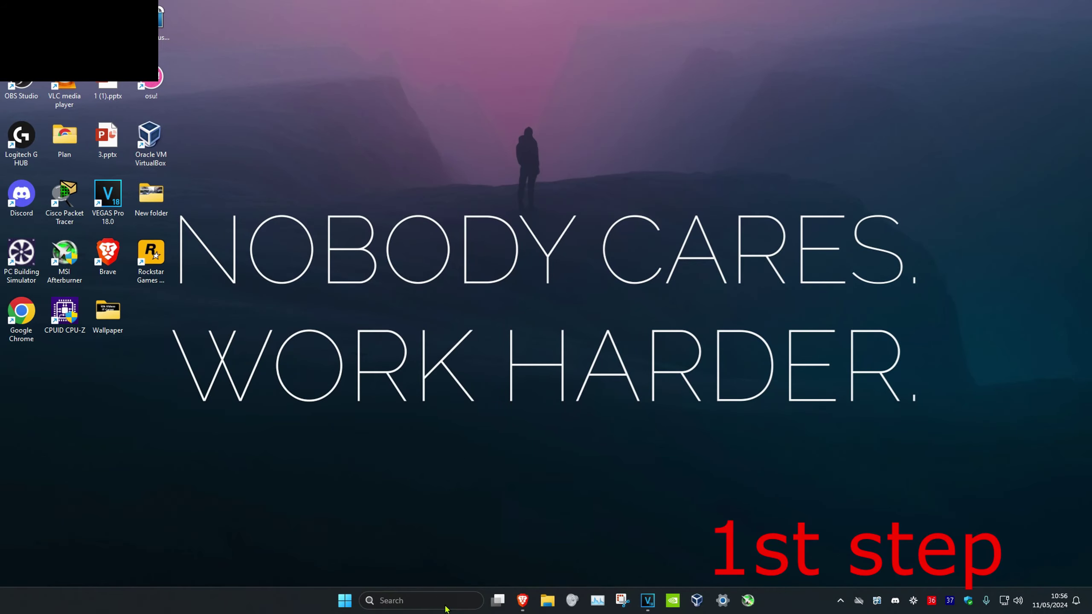
{"action": "type", "text": "check for"}
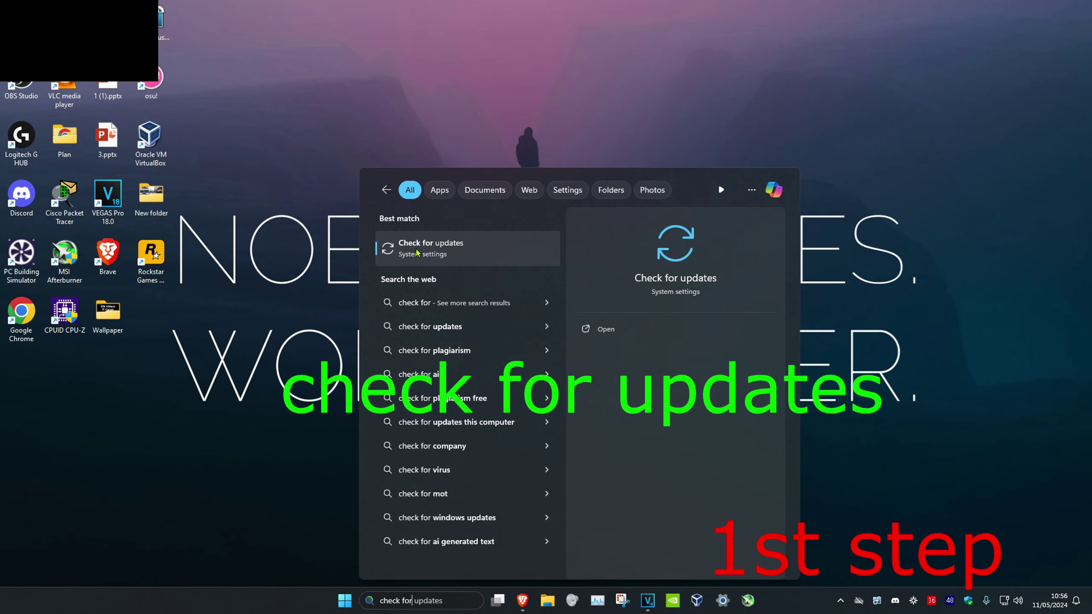
Open the Windows Update settings page and start a check for new updates
{"action": "left_click", "coordinate": [418, 253]}
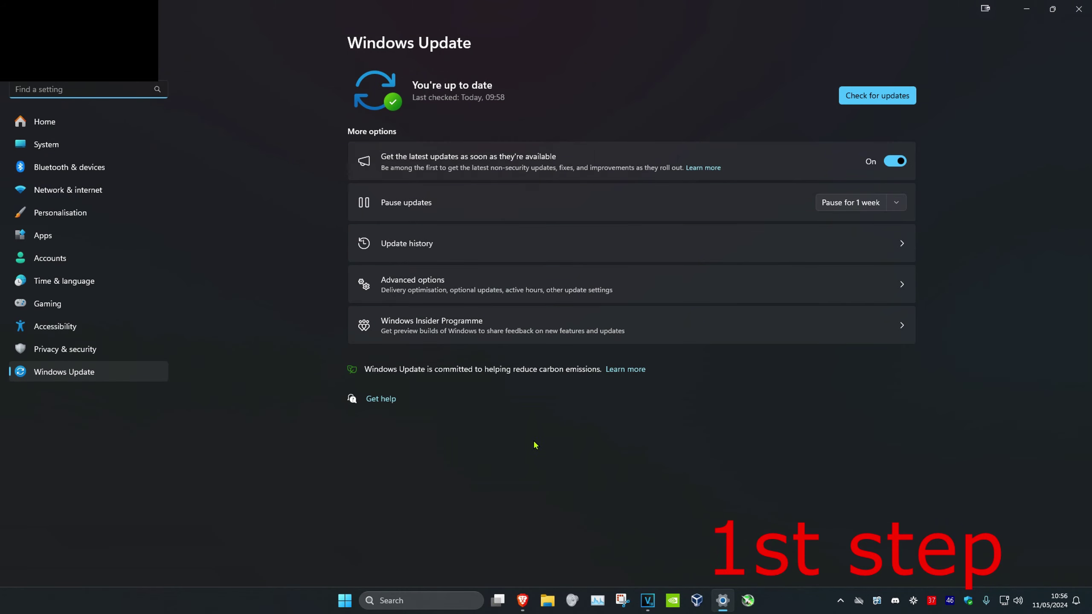
{"action": "left_click", "coordinate": [881, 98]}
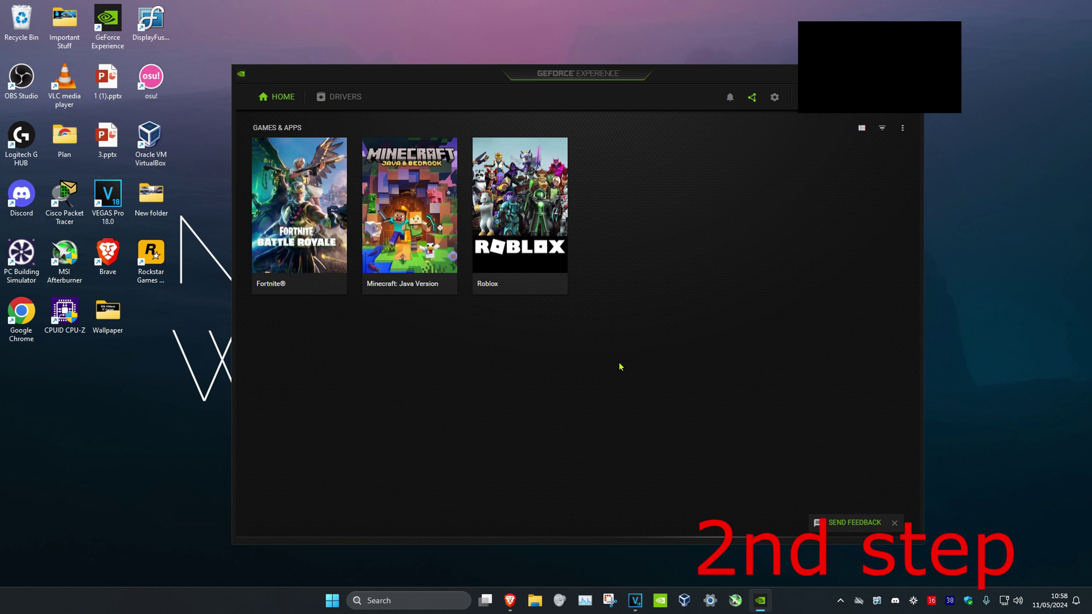
Check the GeForce Experience Drivers page for a newer Game Ready driver
{"action": "left_click", "coordinate": [341, 97]}
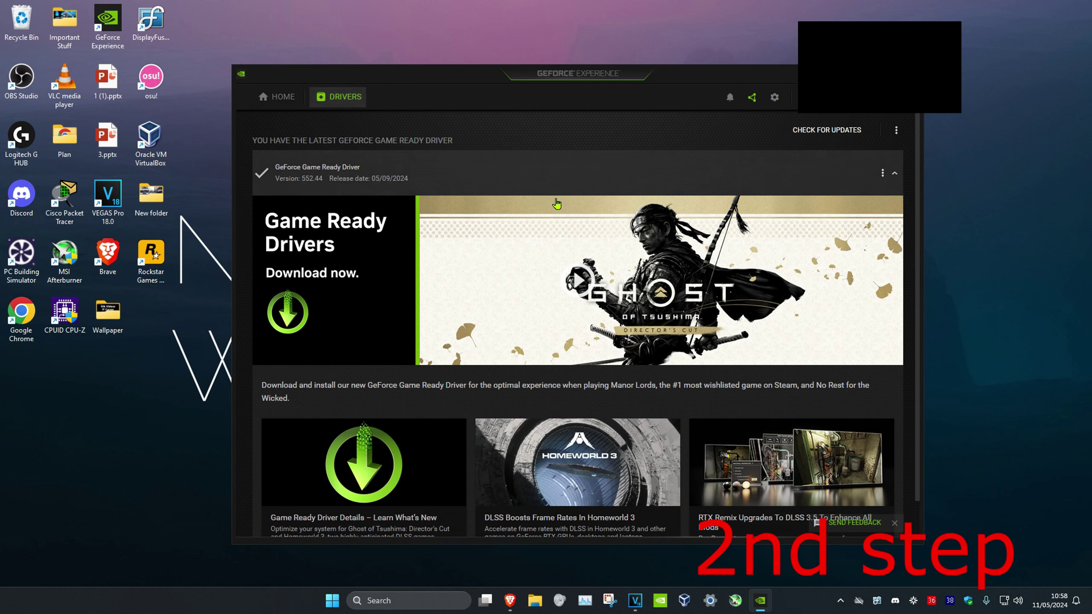
{"action": "left_click", "coordinate": [825, 130]}
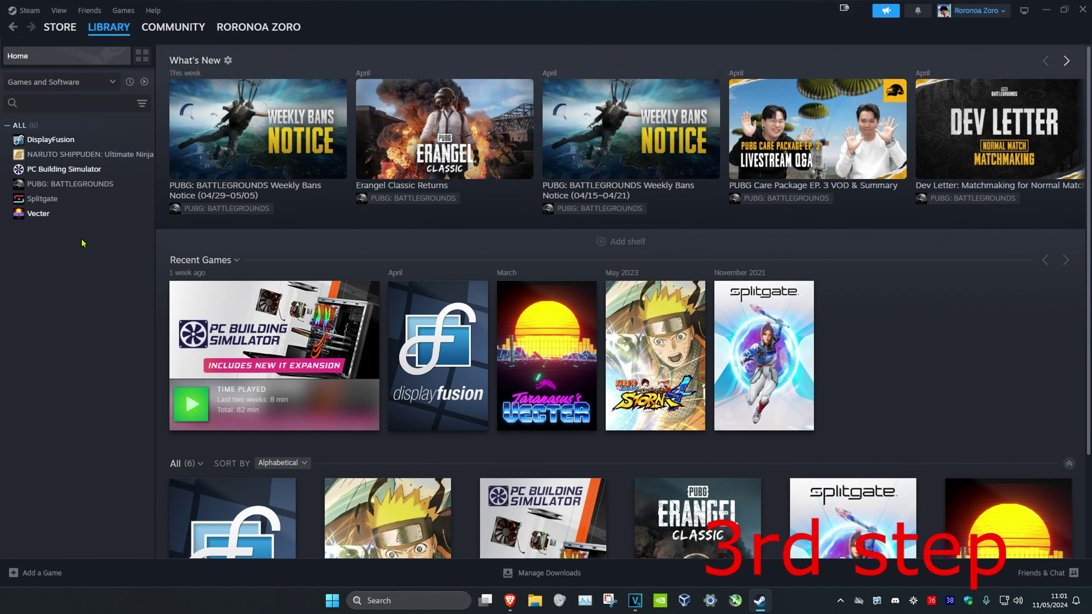
Verify the integrity of Vecter's game files from its Properties, under Installed Files
{"action": "right_click", "coordinate": [42, 215]}
{"action": "left_click", "coordinate": [70, 307]}
{"action": "left_click", "coordinate": [350, 227]}
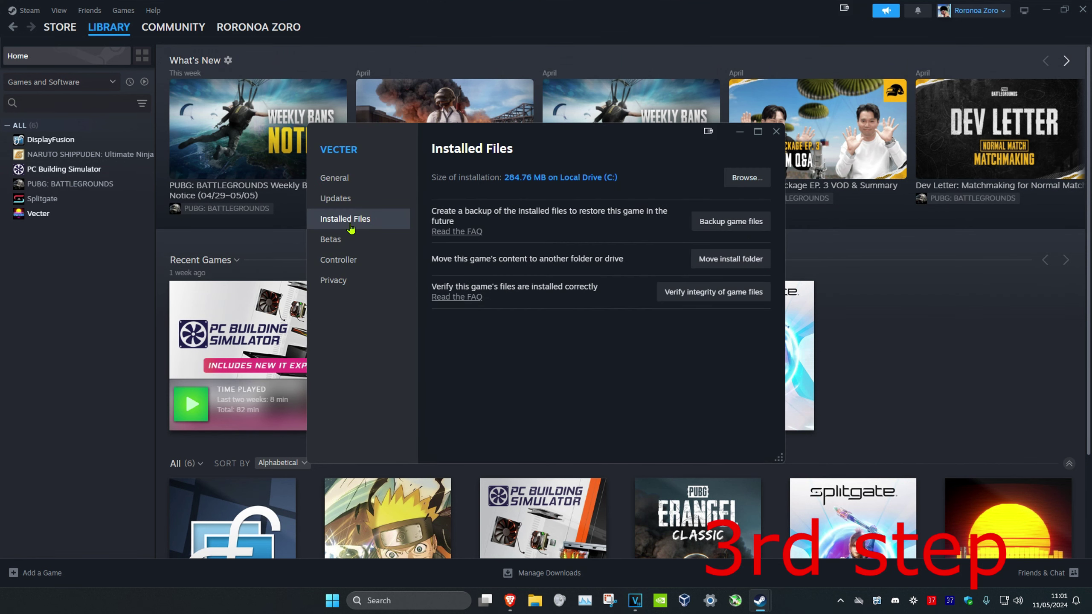
{"action": "left_click", "coordinate": [705, 294]}
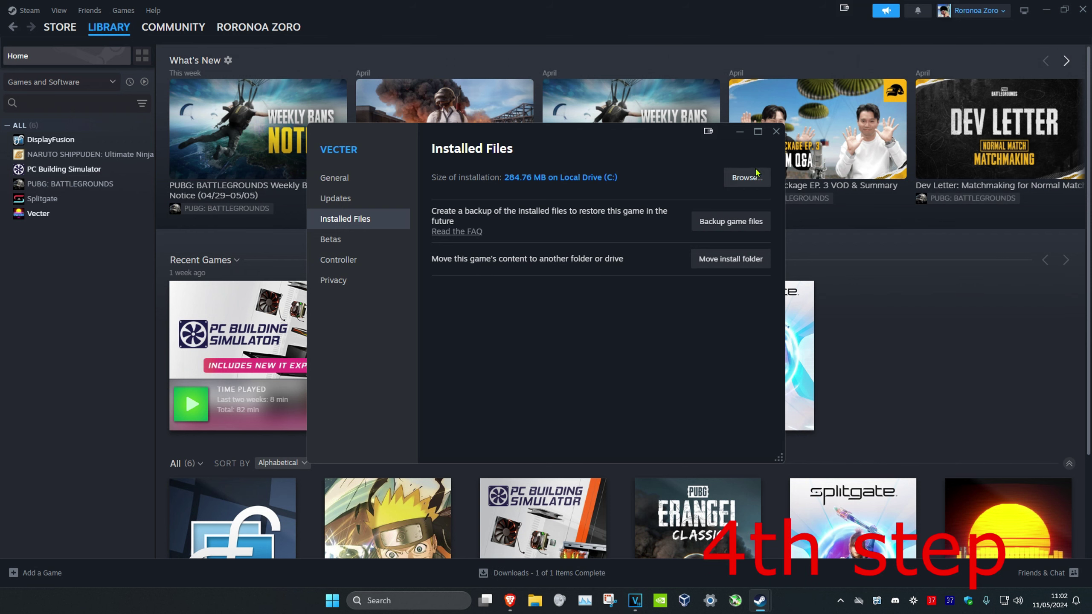
In Vecter's install folder, set Vecter.exe's compatibility mode to Windows 8
{"action": "left_click", "coordinate": [746, 178]}
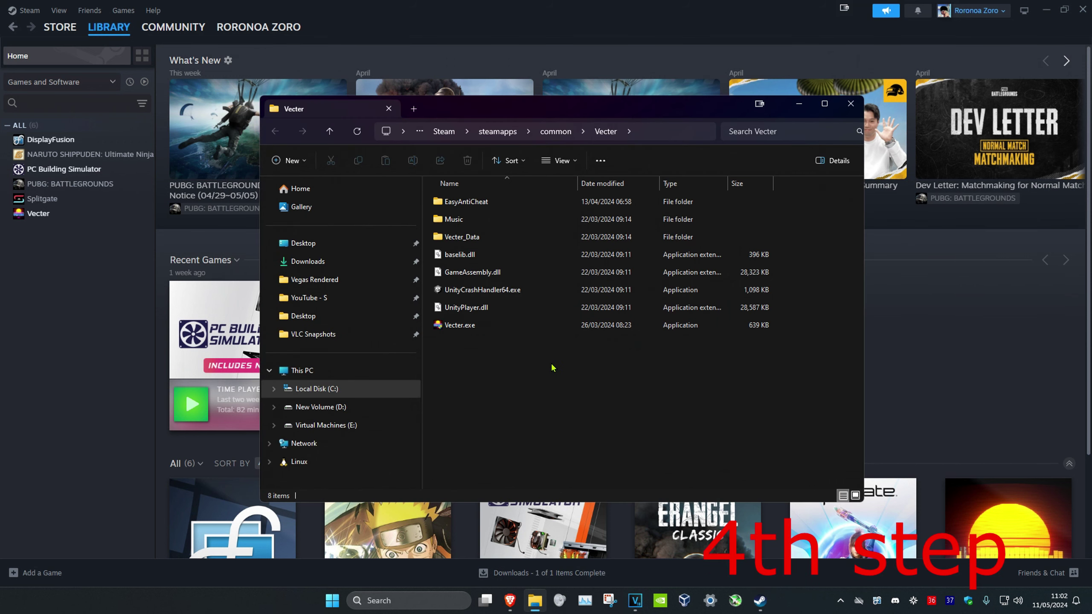
{"action": "right_click", "coordinate": [468, 329]}
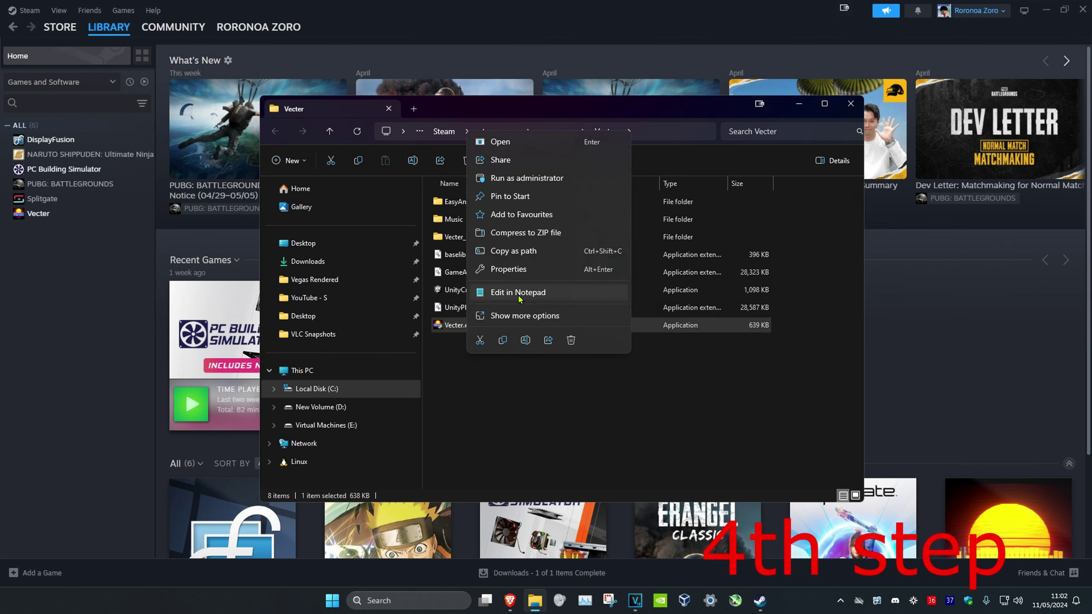
{"action": "left_click", "coordinate": [511, 269]}
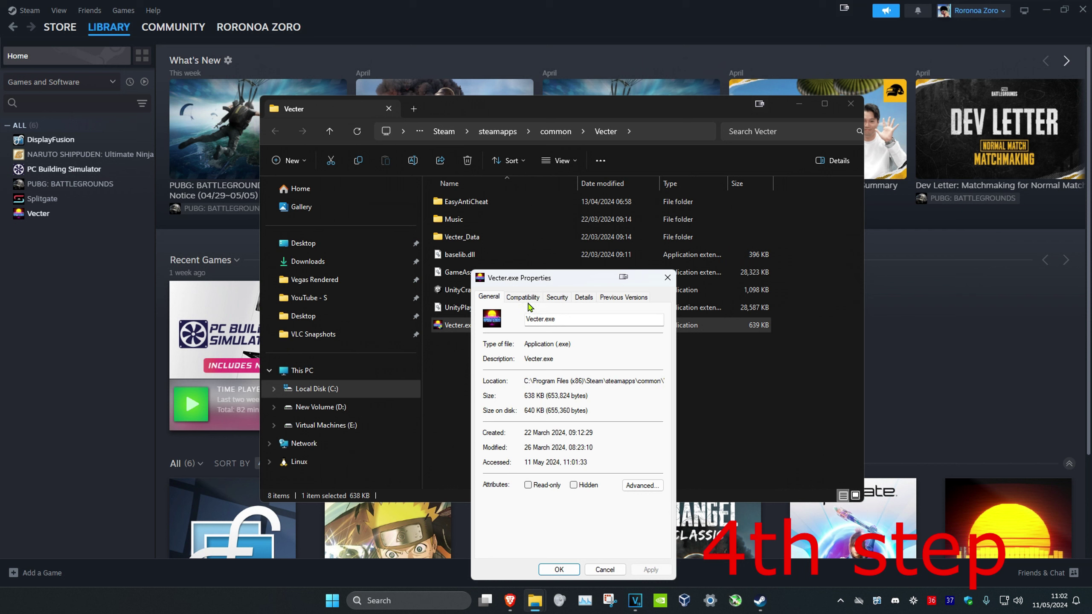
{"action": "left_click", "coordinate": [523, 297]}
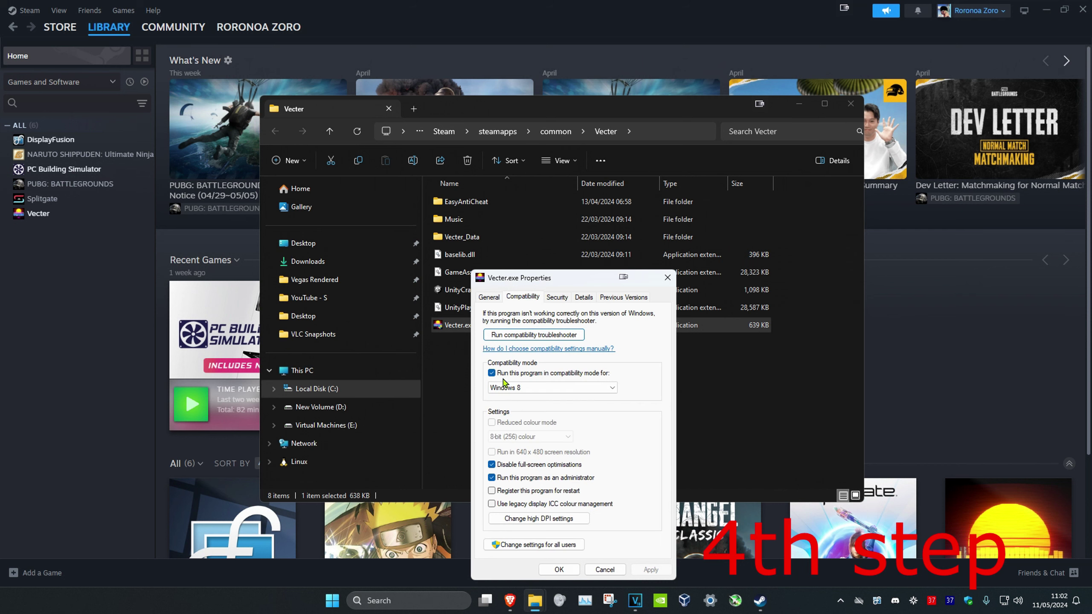
{"action": "left_click", "coordinate": [545, 389]}
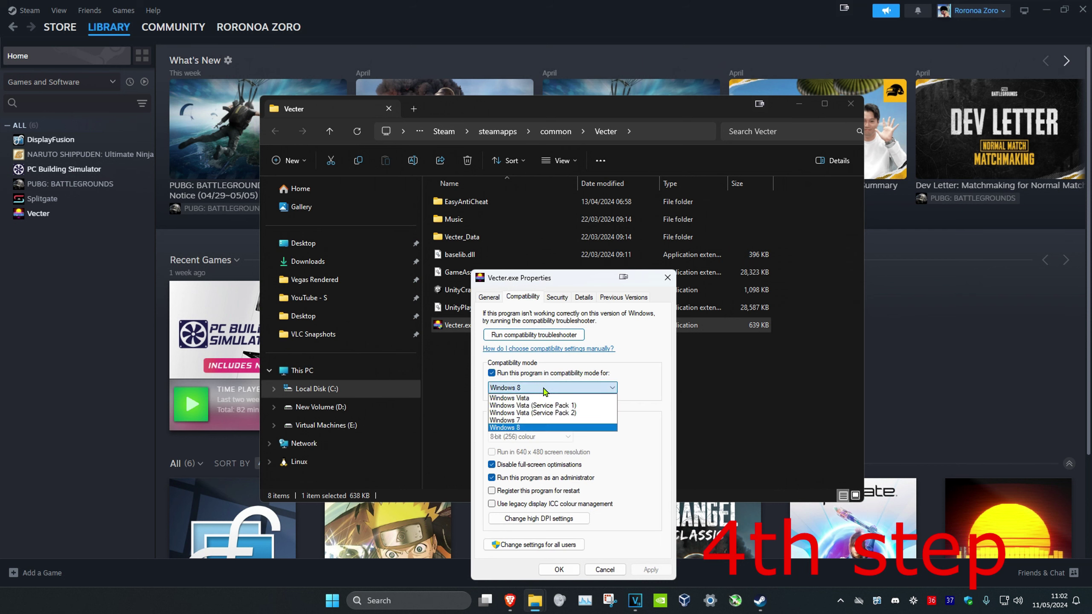
{"action": "left_click", "coordinate": [522, 430]}
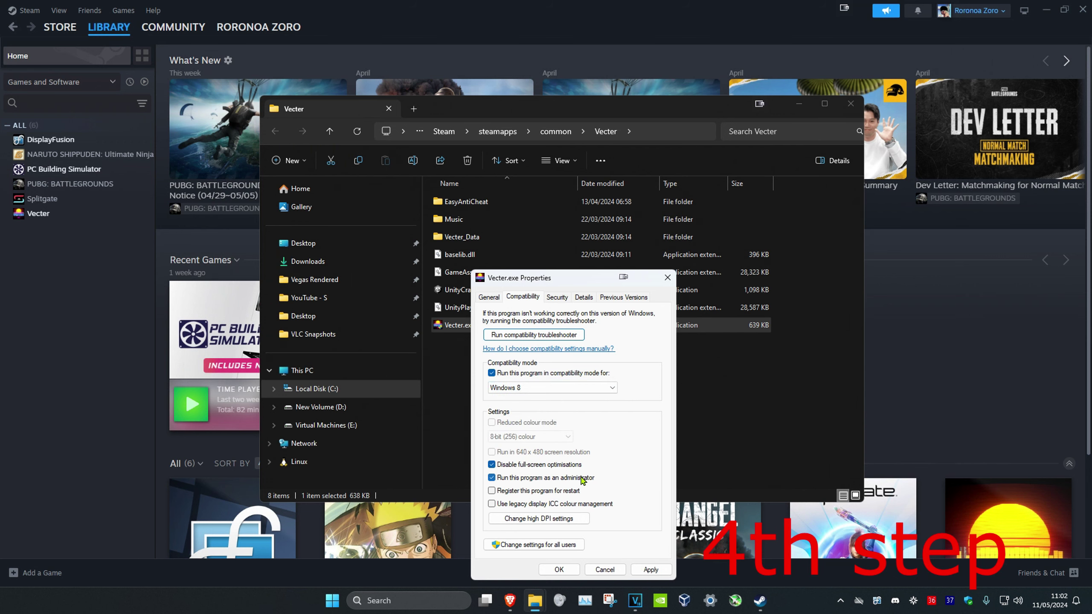
Save the exe settings and replace 'windowed' with '-cl_disablehtmlmotd 1 -setting.mesh_level 0'
{"action": "left_click", "coordinate": [559, 570]}
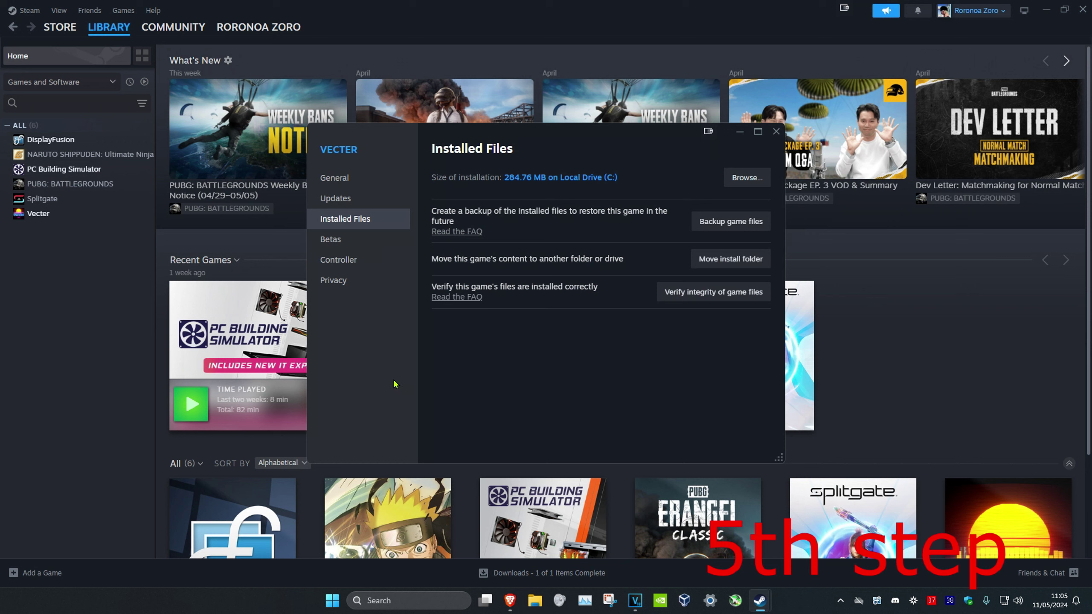
{"action": "left_click", "coordinate": [335, 178]}
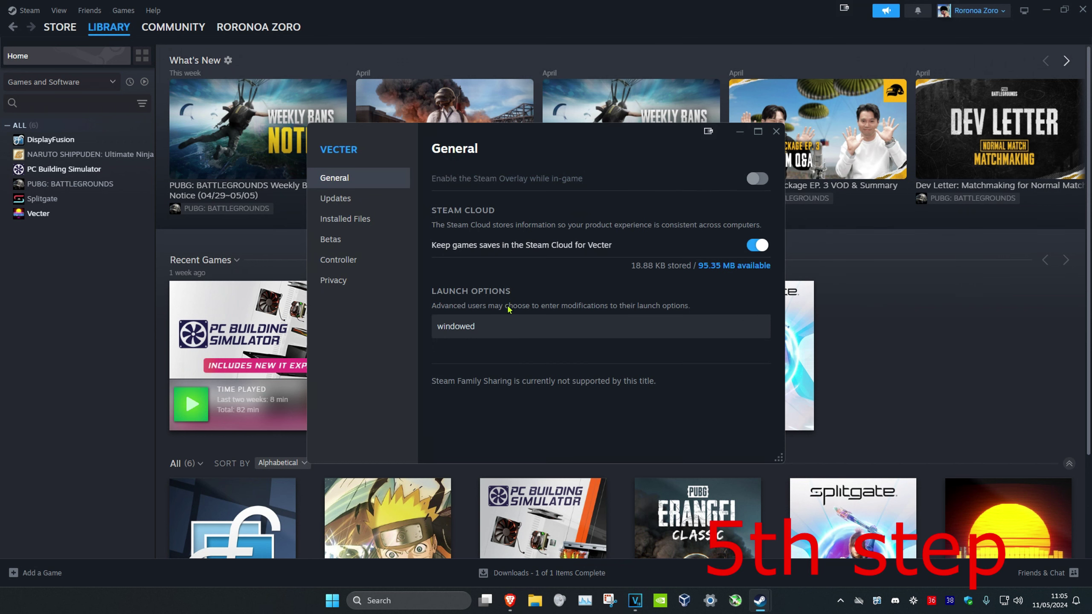
{"action": "double_click", "coordinate": [518, 329]}
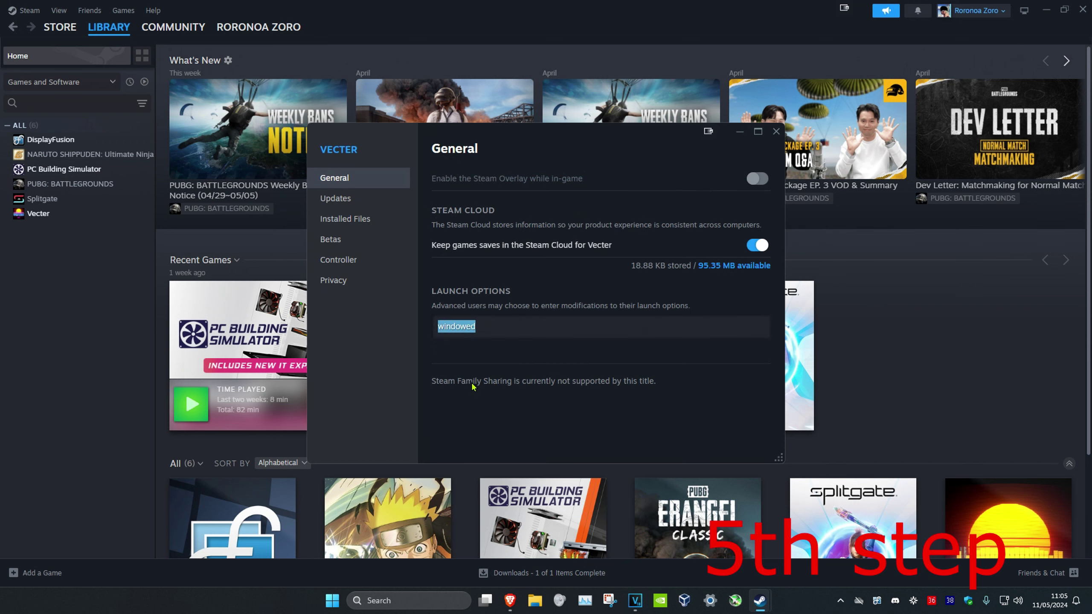
{"action": "type", "text": "-cl_disablehtmlmotd 1 -setting.mem_level 0"}
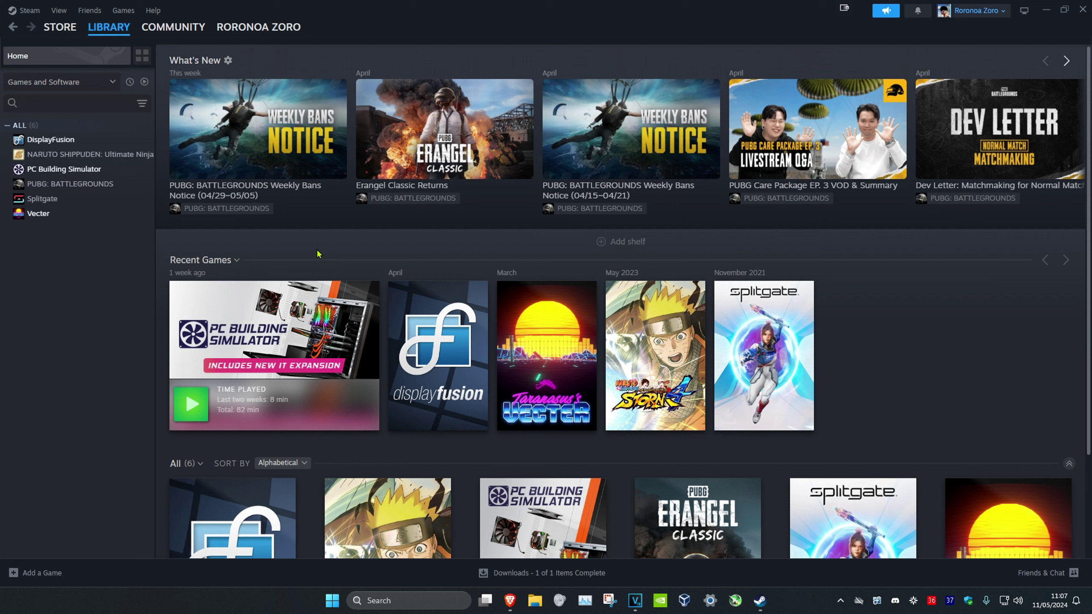
{"action": "right_click", "coordinate": [46, 221]}
{"action": "mouse_move", "coordinate": [78, 286]}
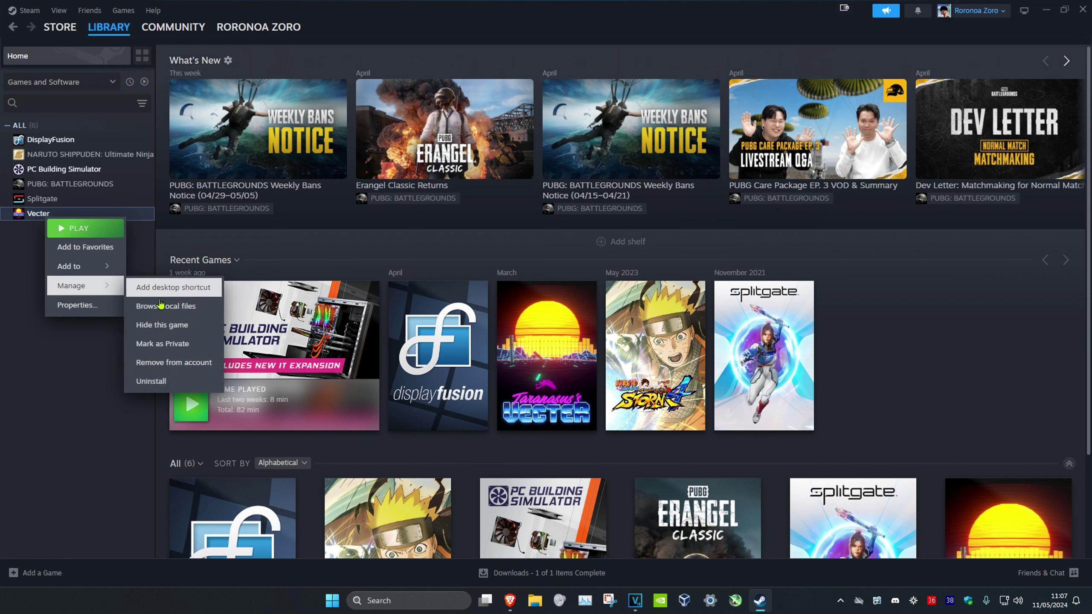
{"action": "left_click", "coordinate": [154, 382]}
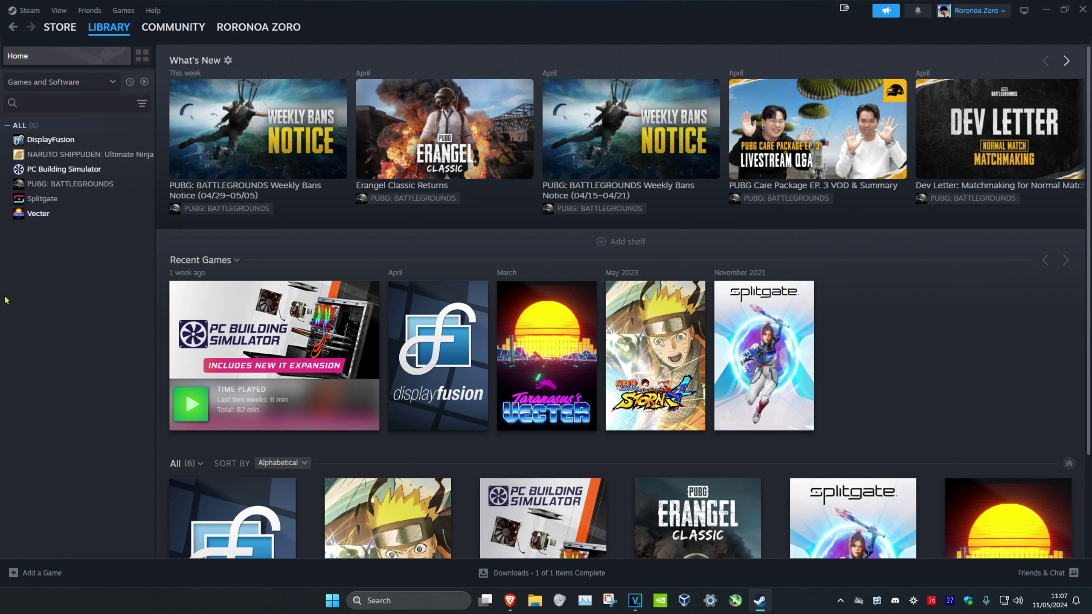